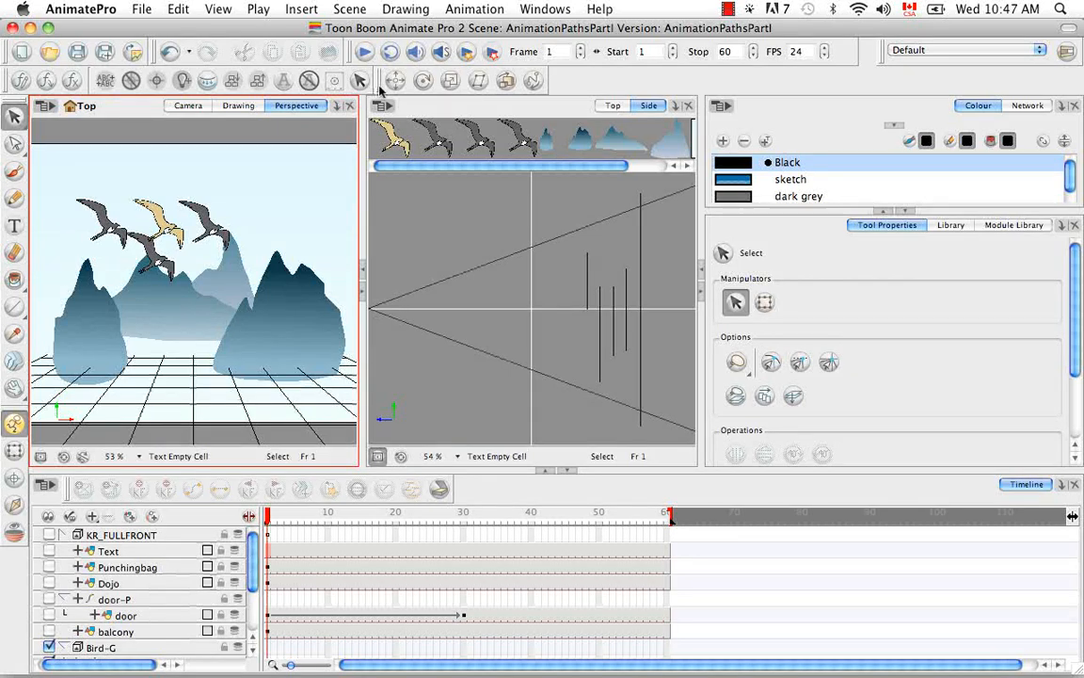
Check which toolbars are enabled, including Advanced Animation, in the list of available toolbars
click(542, 9)
mouse_move(592, 83)
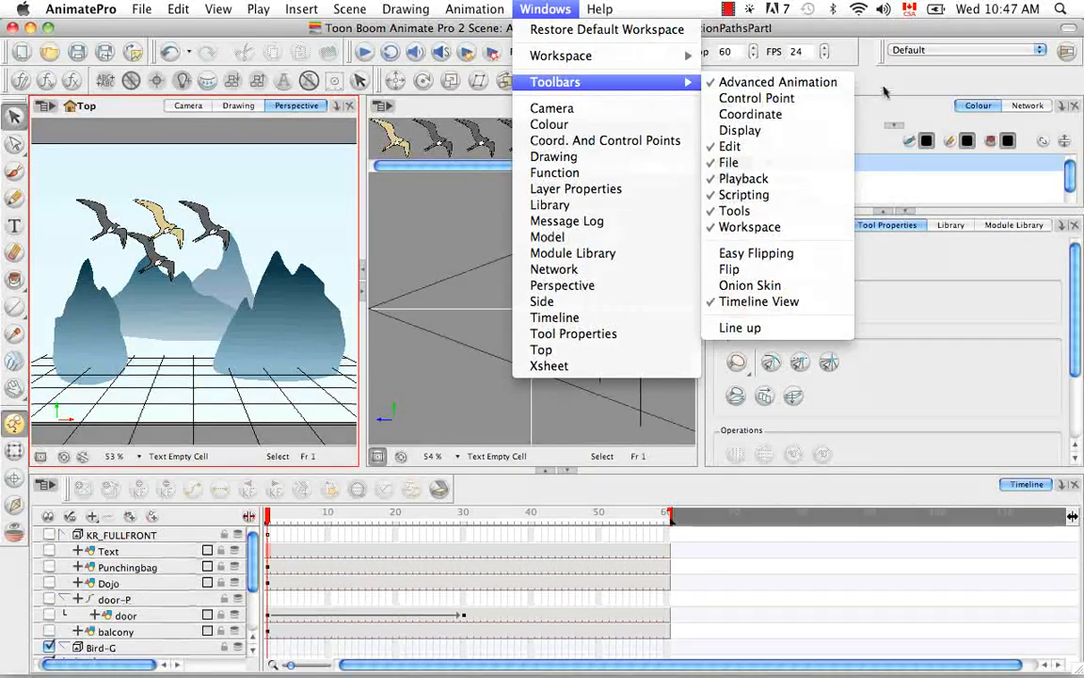
key(Escape)
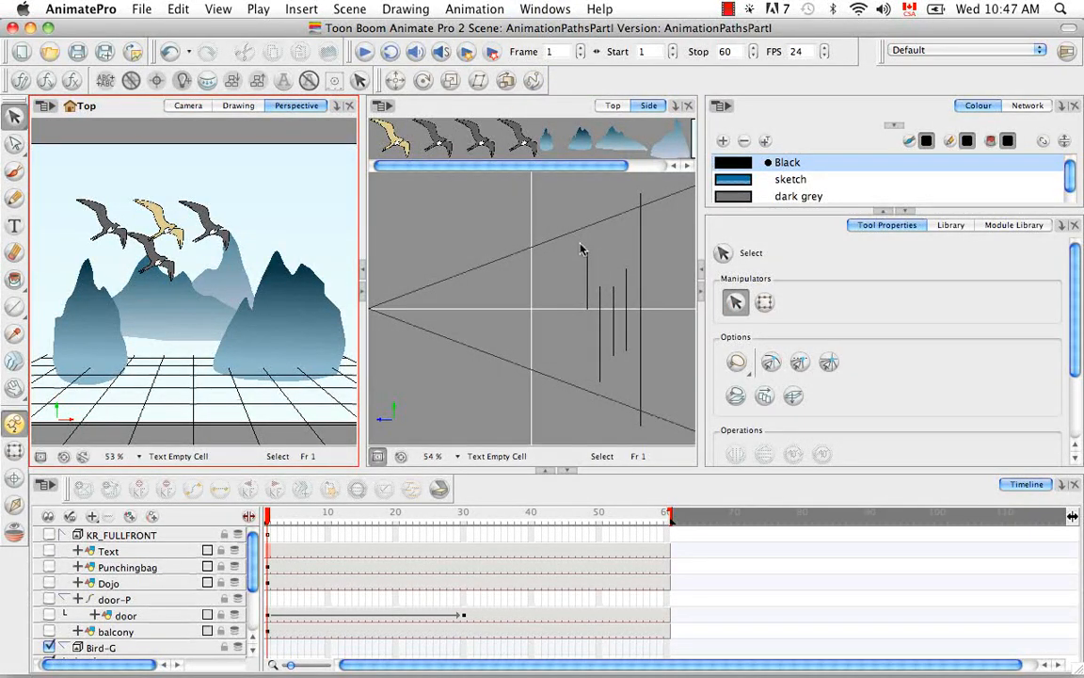
click(586, 294)
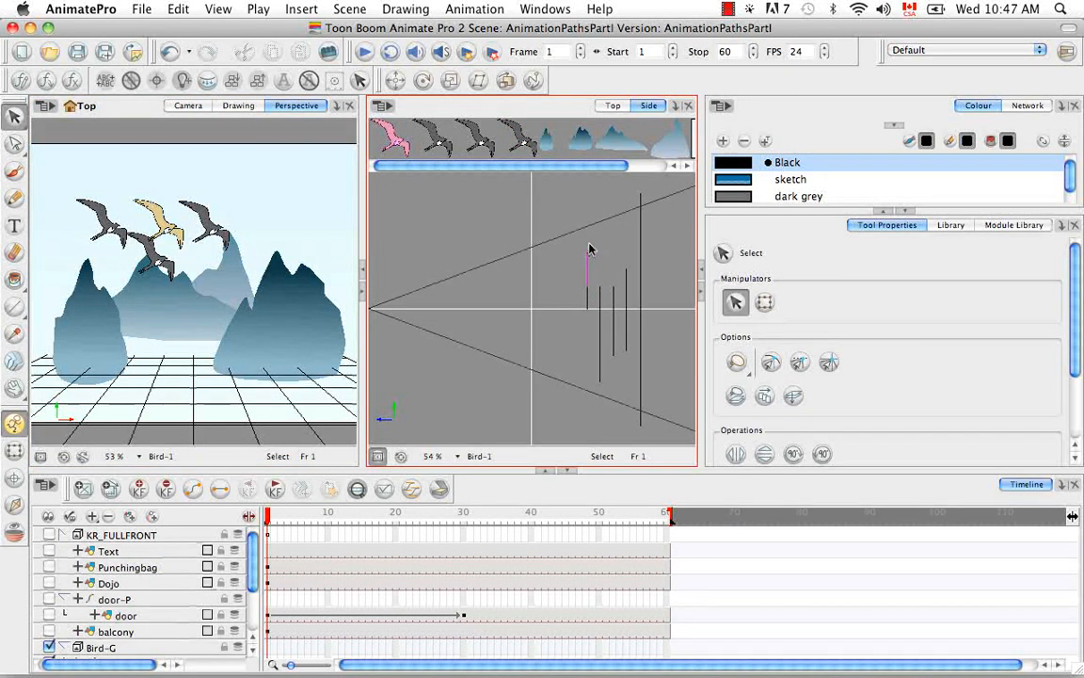
click(530, 236)
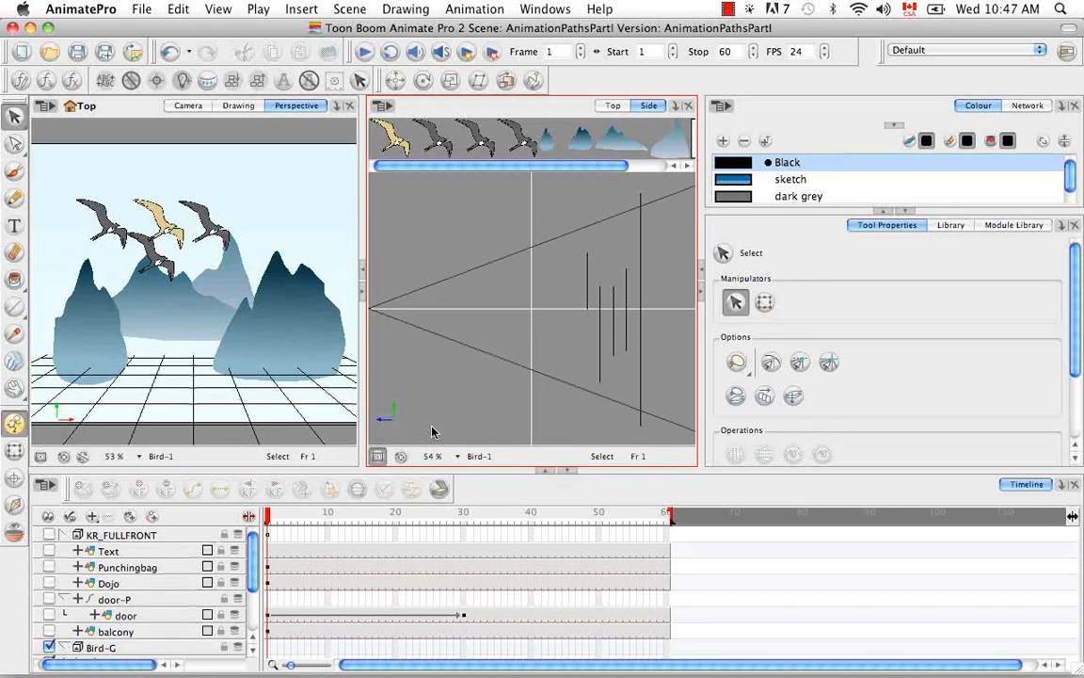
Expand the Moutains01 layer in the timeline and examine its position, scale, rotation and skew functions
scroll(257, 600, down, 5)
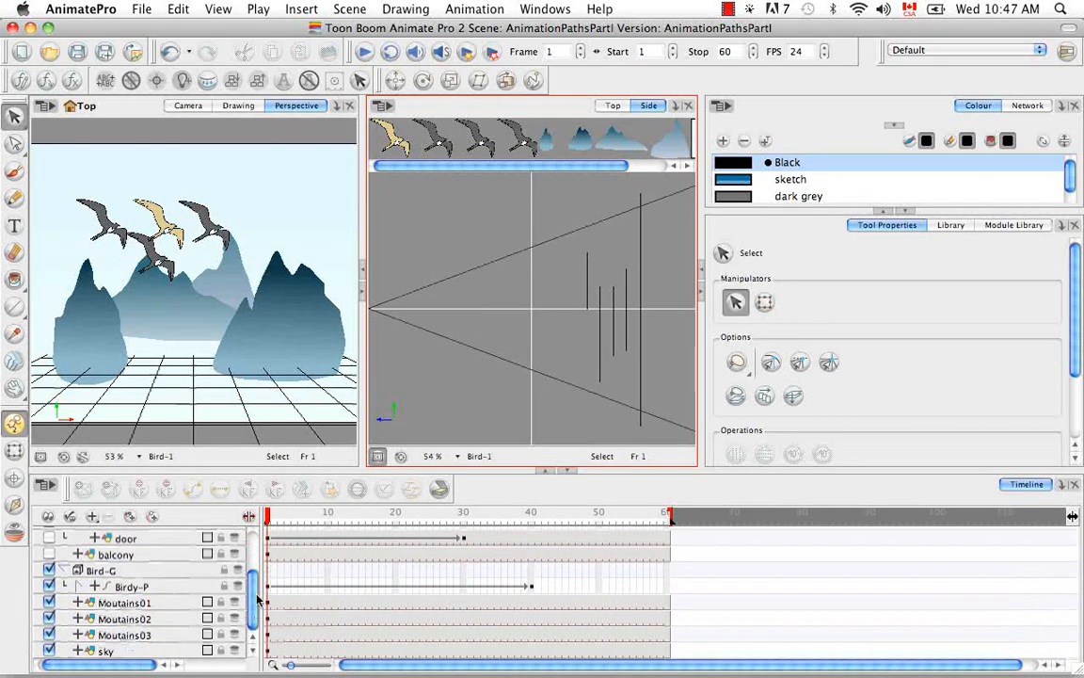
click(151, 605)
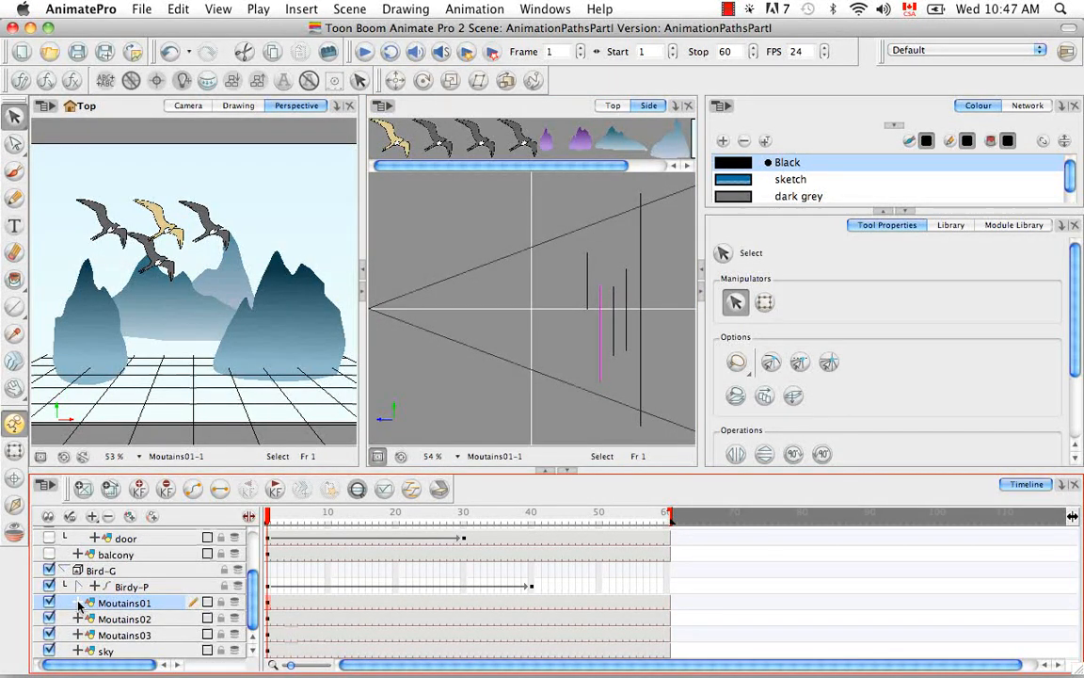
click(78, 602)
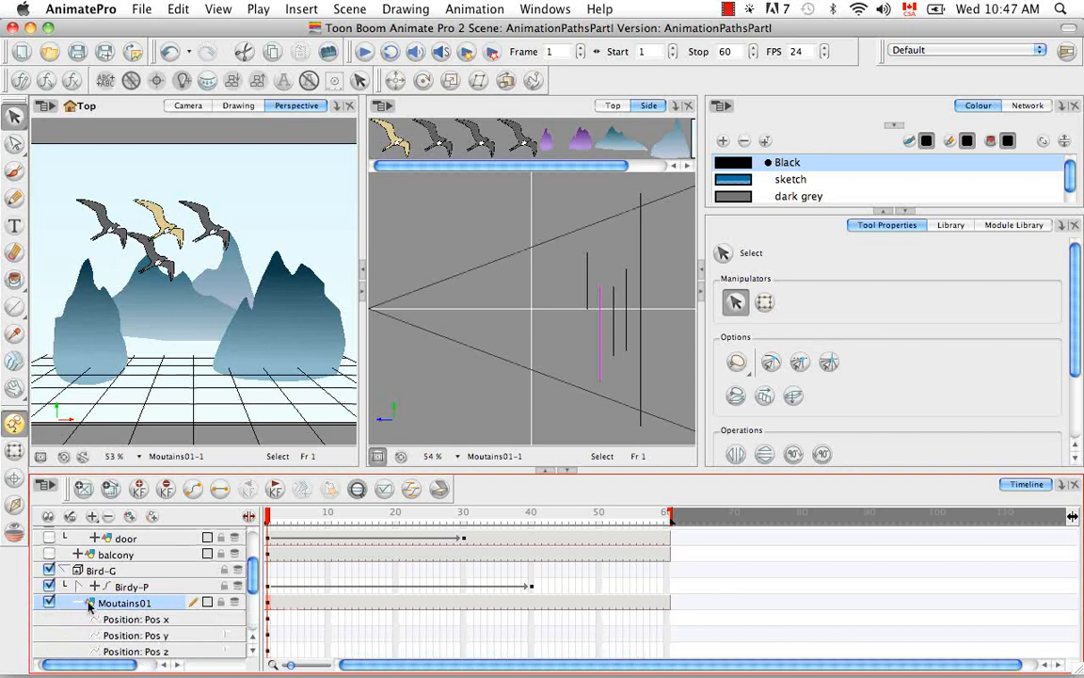
scroll(257, 583, down, 2)
scroll(257, 583, down, 3)
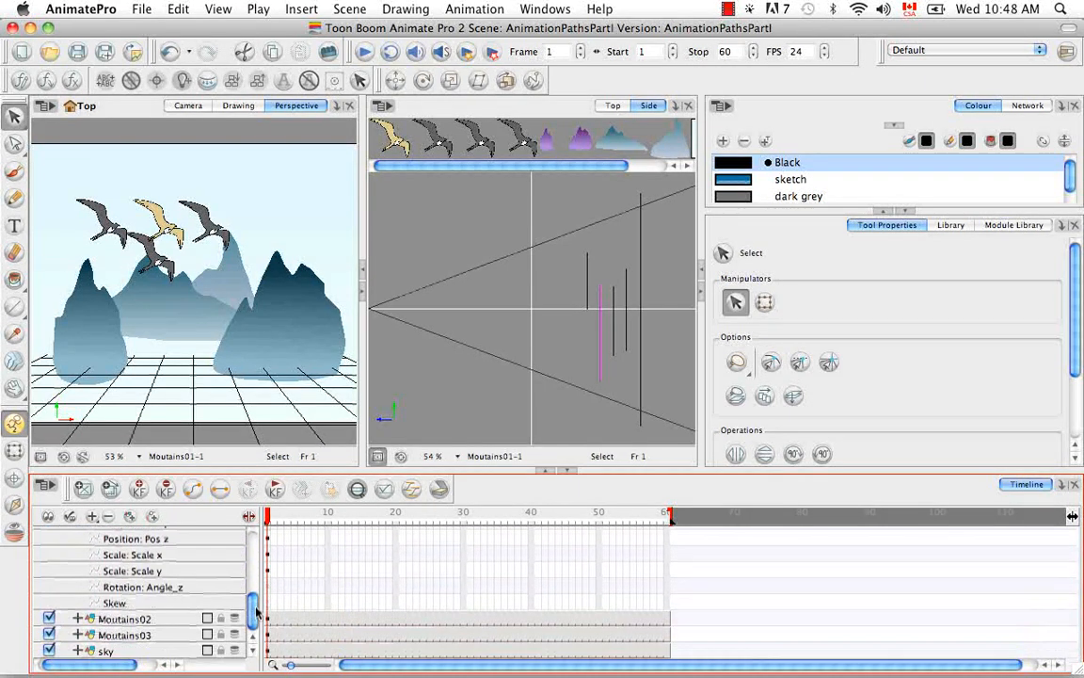
scroll(257, 583, up, 5)
click(78, 597)
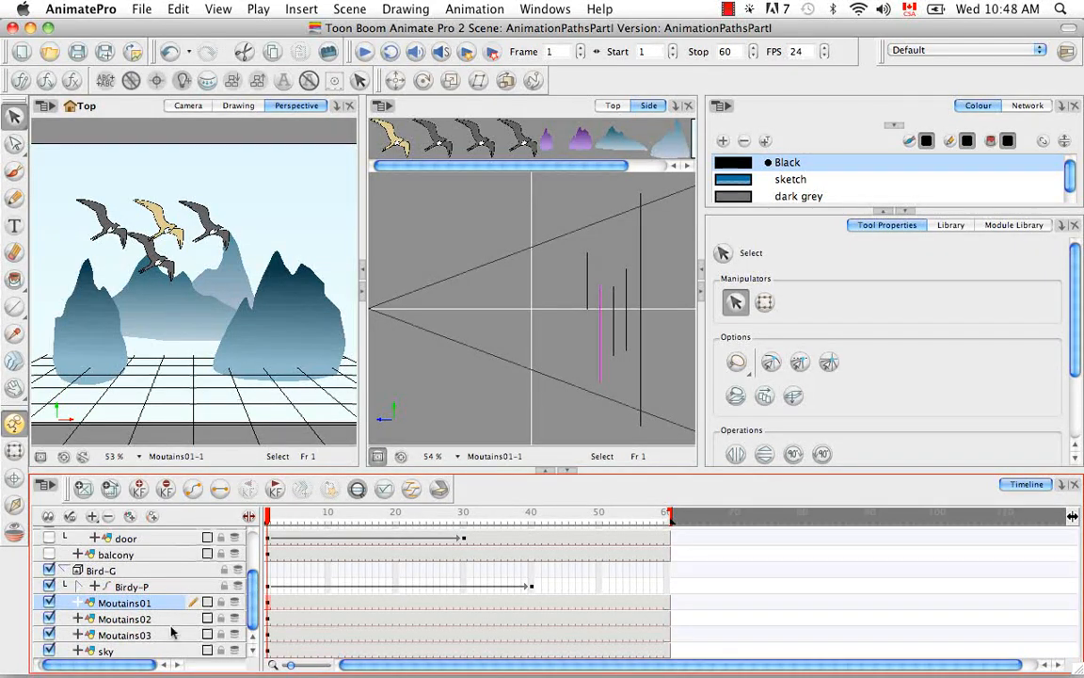
key(alt+f)
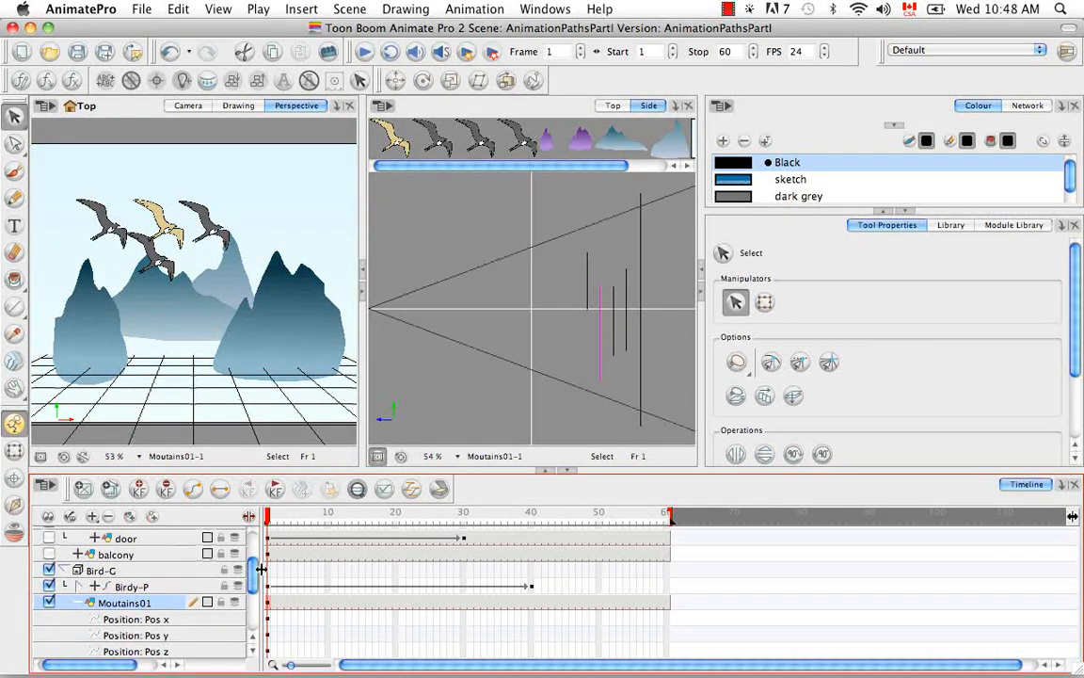
drag(258, 569, 261, 591)
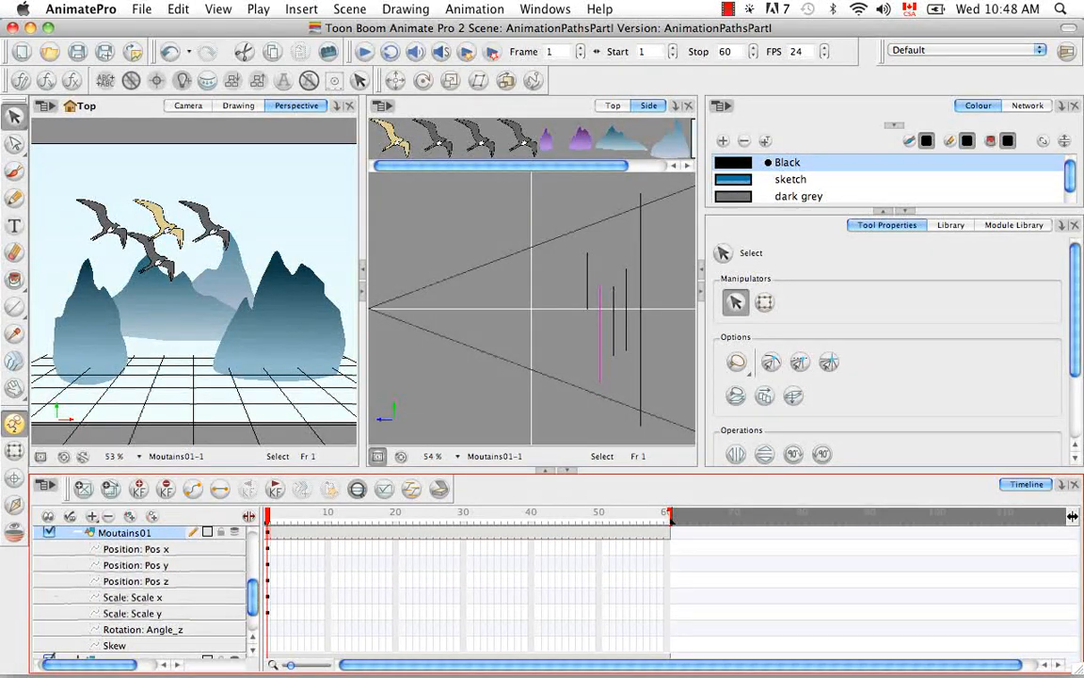
scroll(169, 583, up, 3)
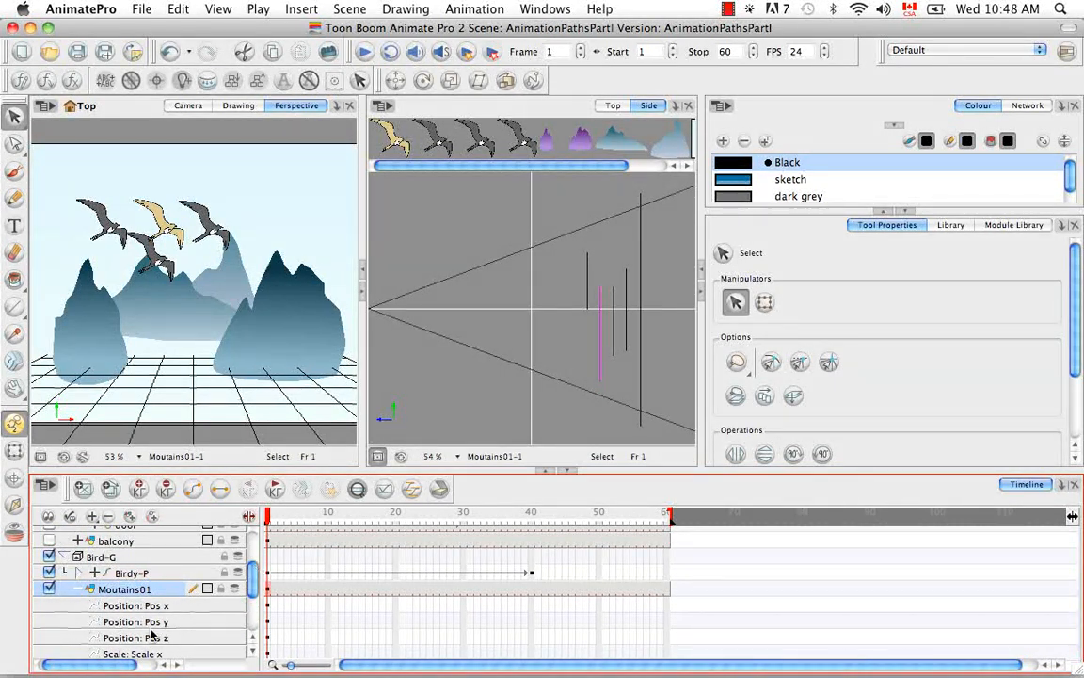
drag(251, 576, 252, 590)
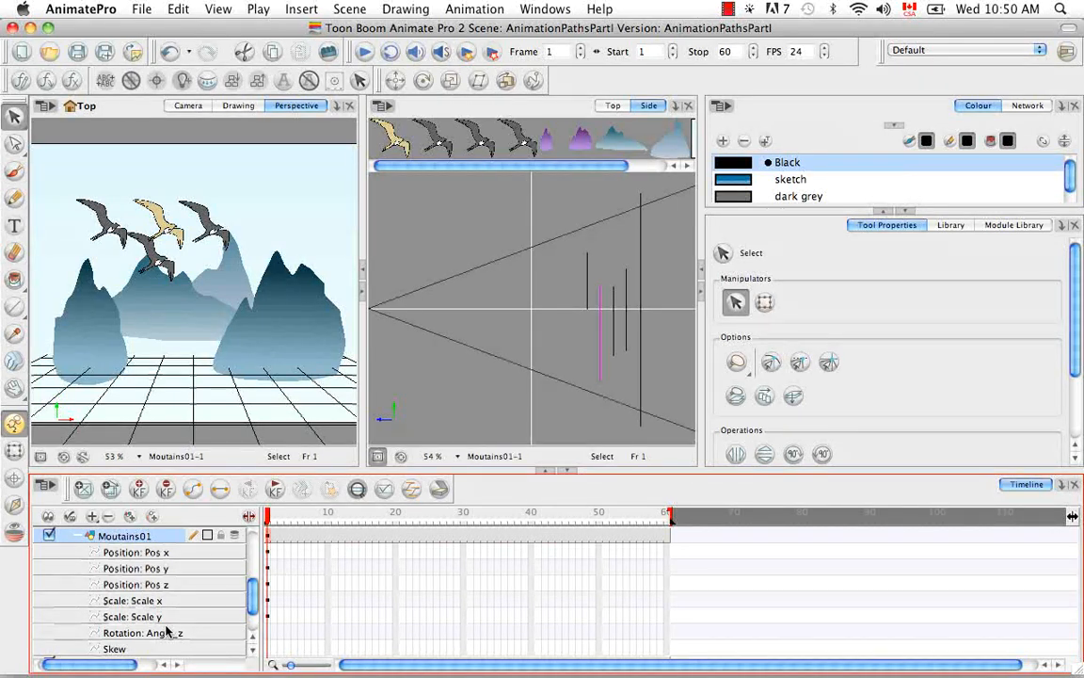
Turn off default separate position and default separate scale for elements in the General preferences
click(91, 15)
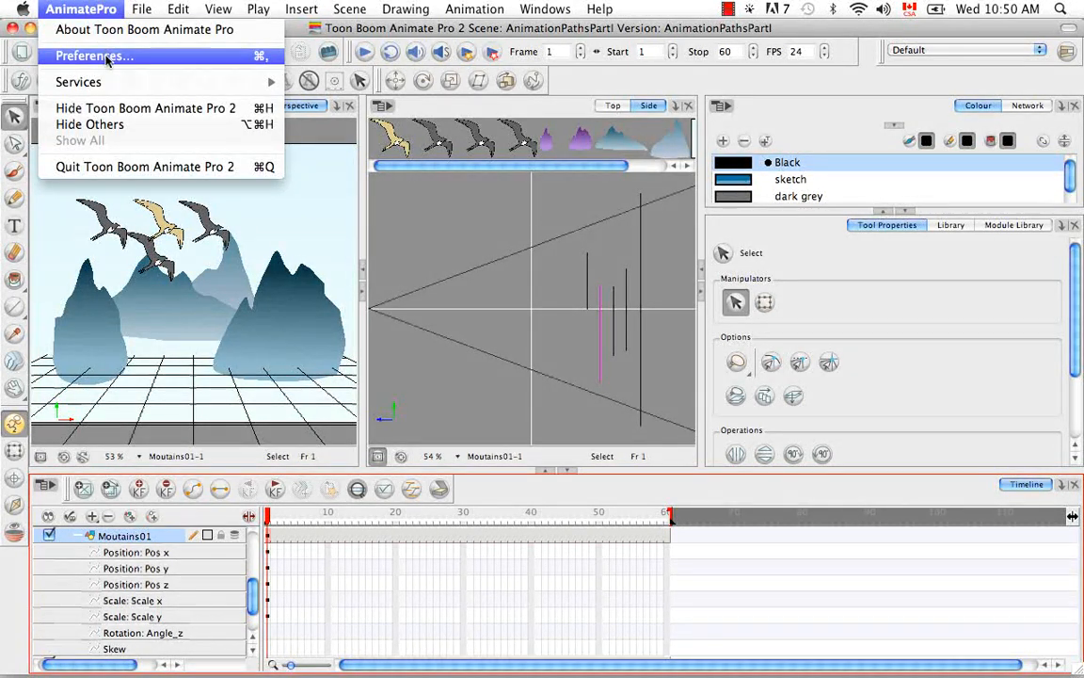
click(153, 58)
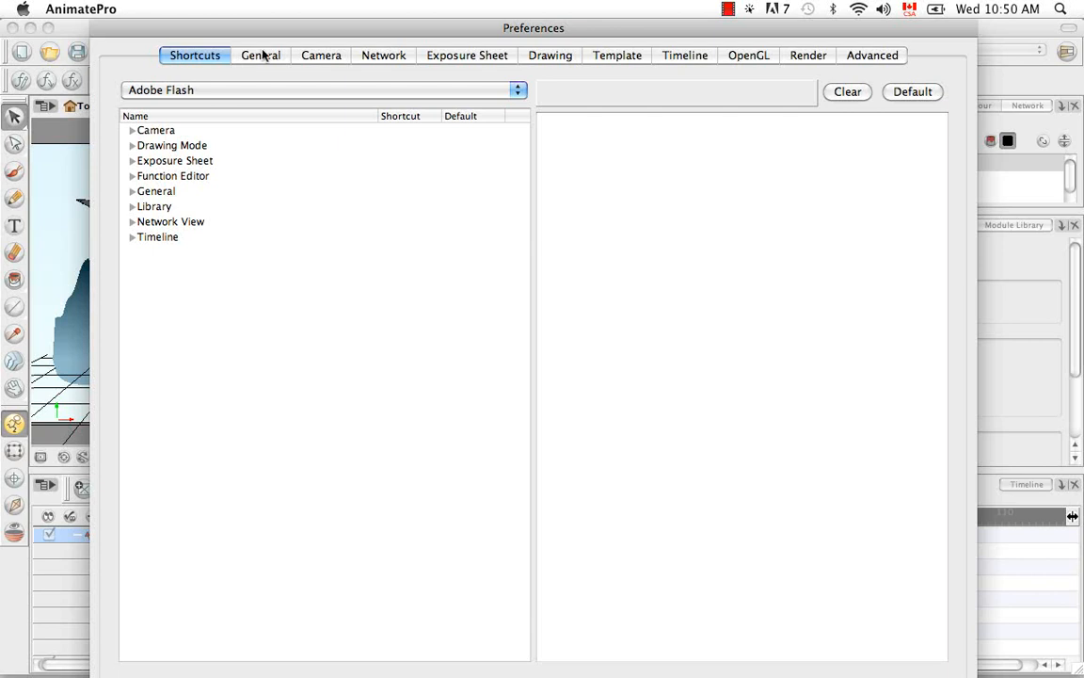
click(262, 55)
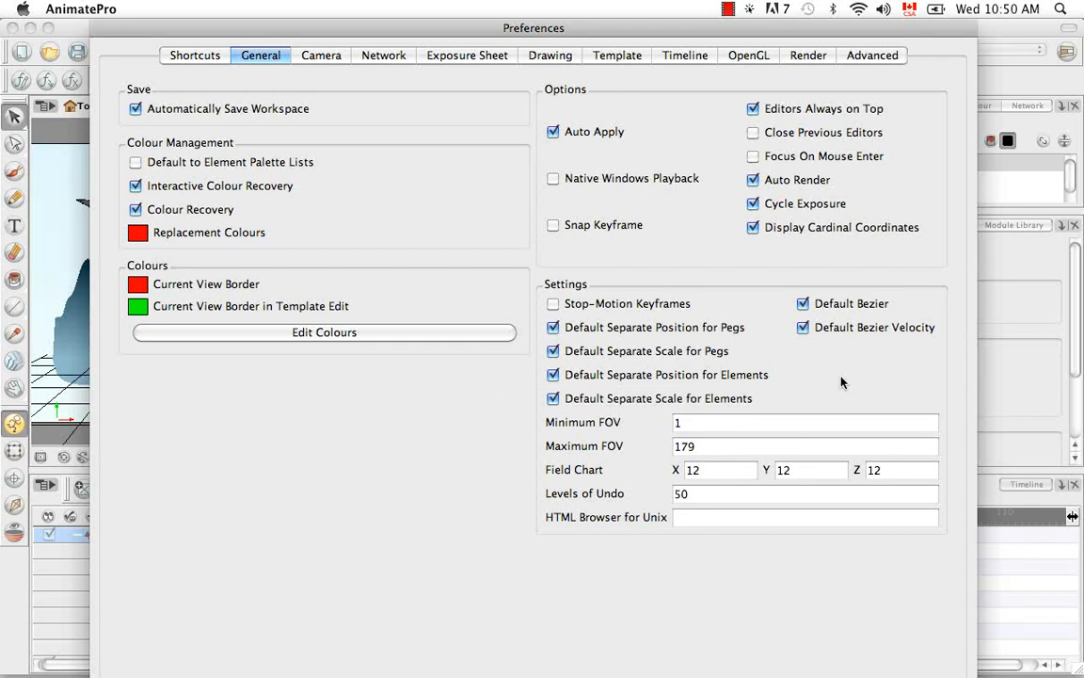
click(554, 375)
key(Return)
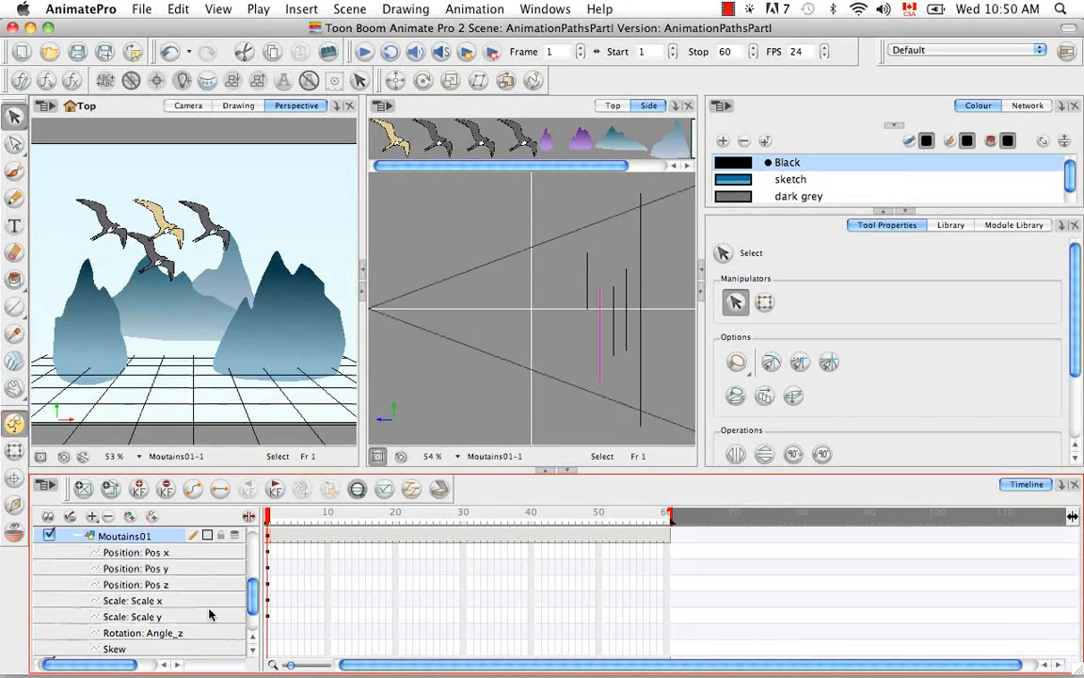
Collapse Moutains01, add a new drawing layer named Drawing above it, and expand the new layer's functions
click(78, 536)
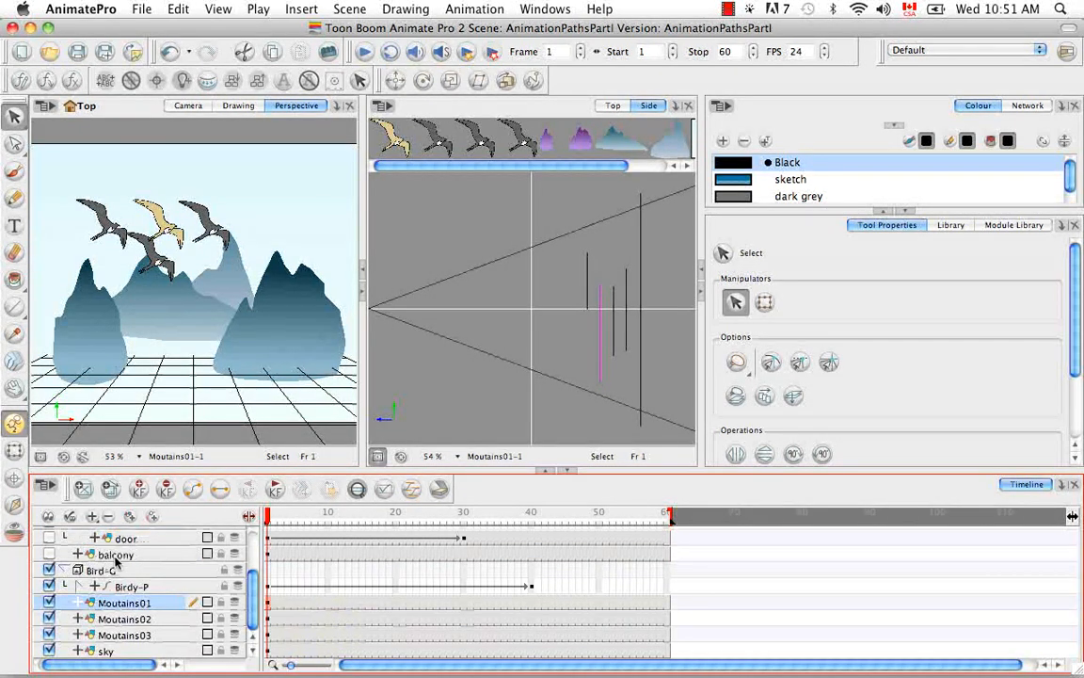
click(131, 517)
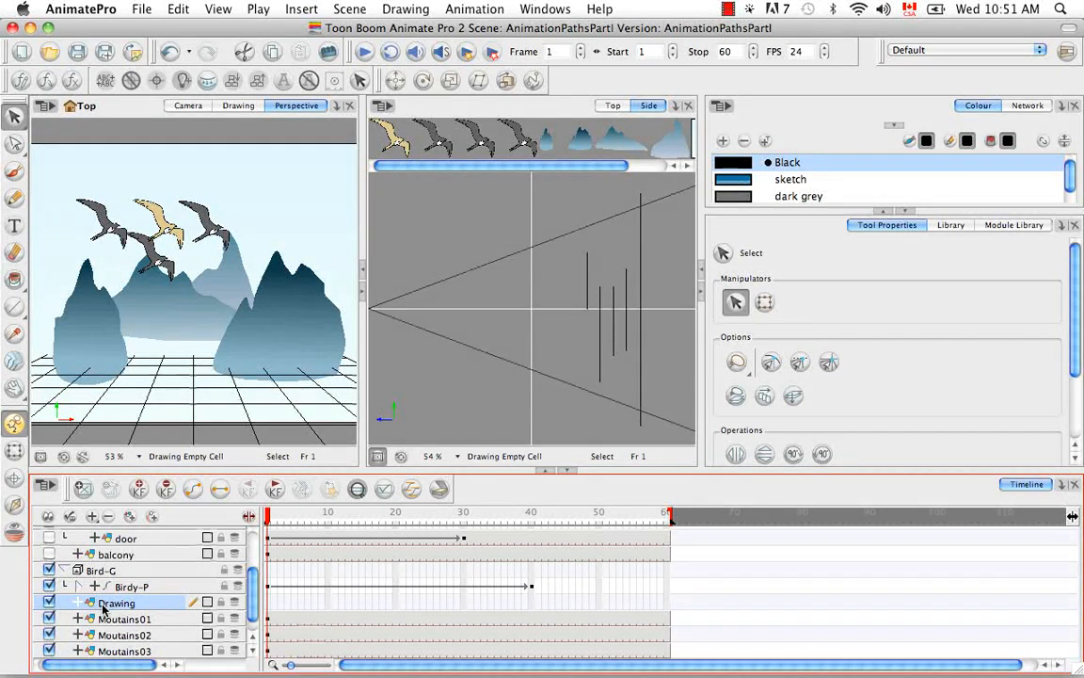
key(alt+f)
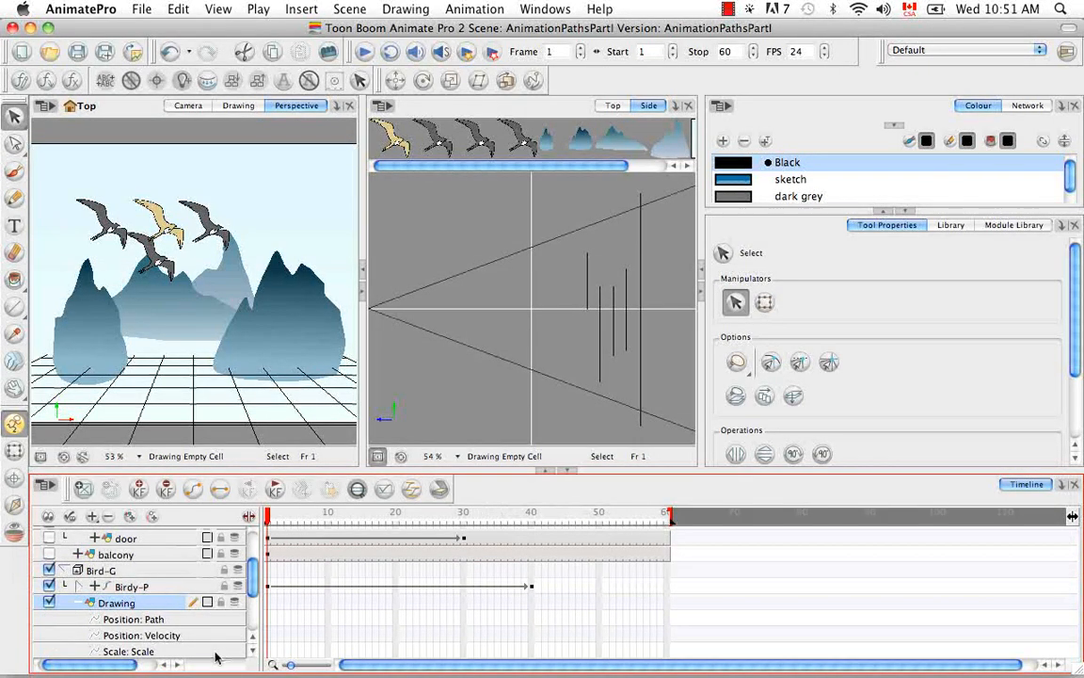
scroll(252, 649, down, 4)
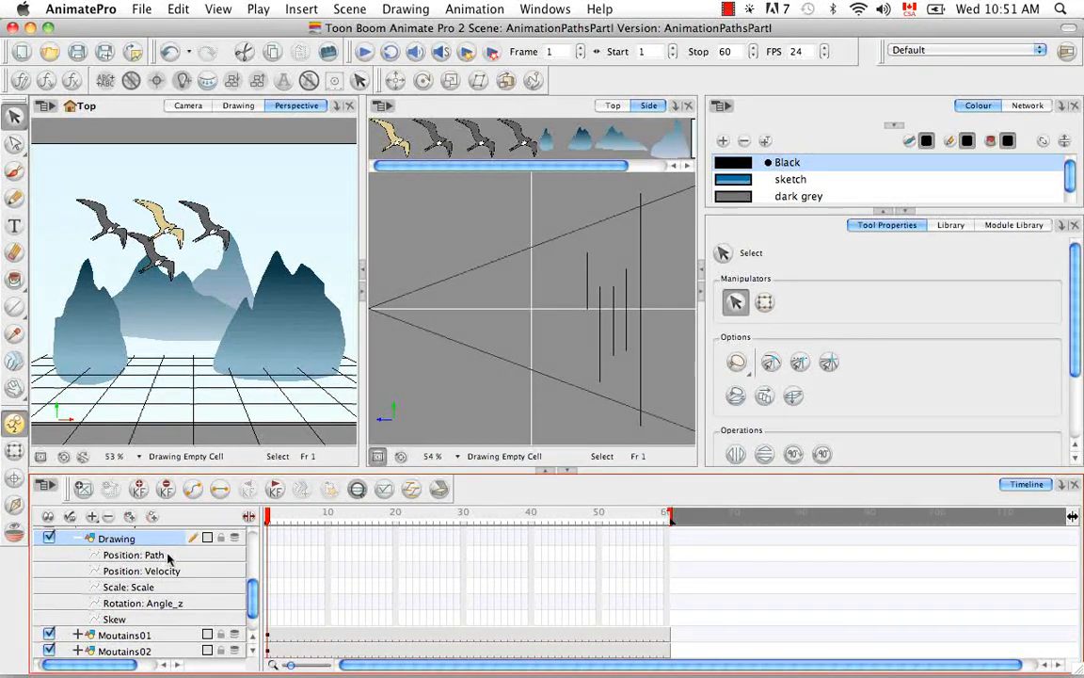
Expand Moutains01 and compare its separate position and scale functions with the Drawing layer's path, velocity and scale functions
click(74, 582)
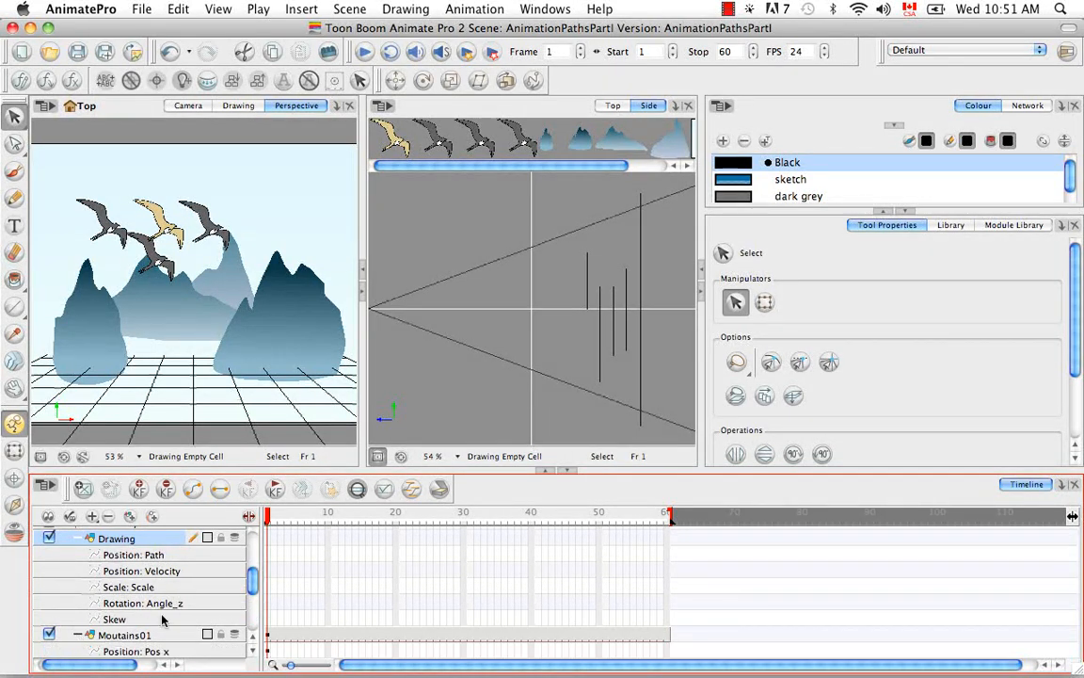
scroll(252, 585, down, 1)
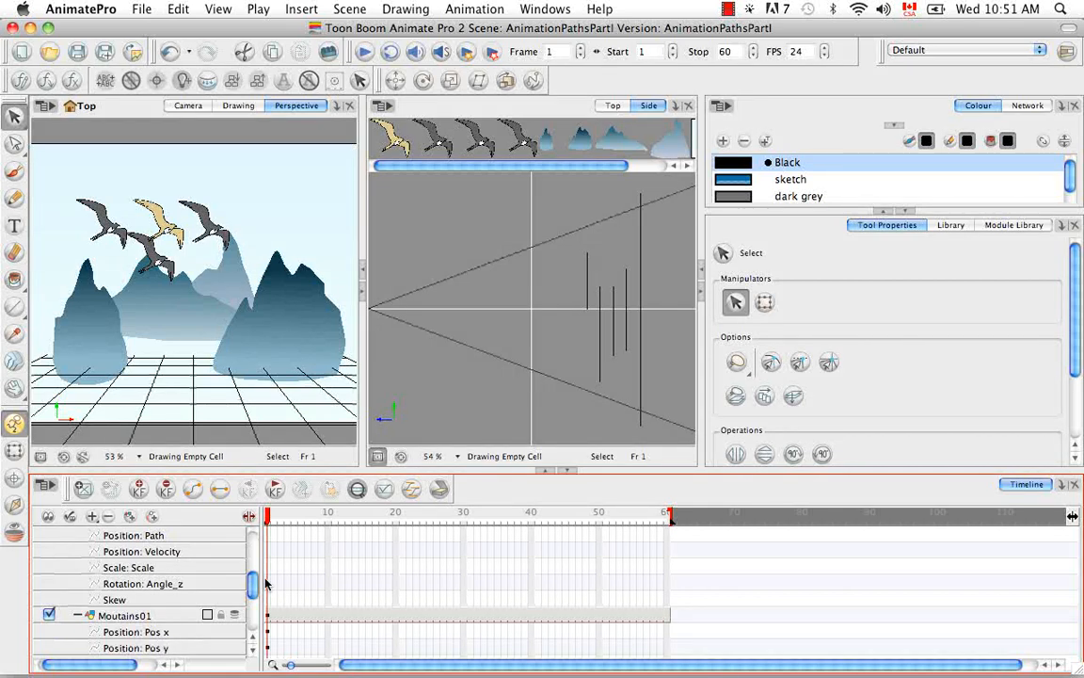
scroll(257, 583, down, 2)
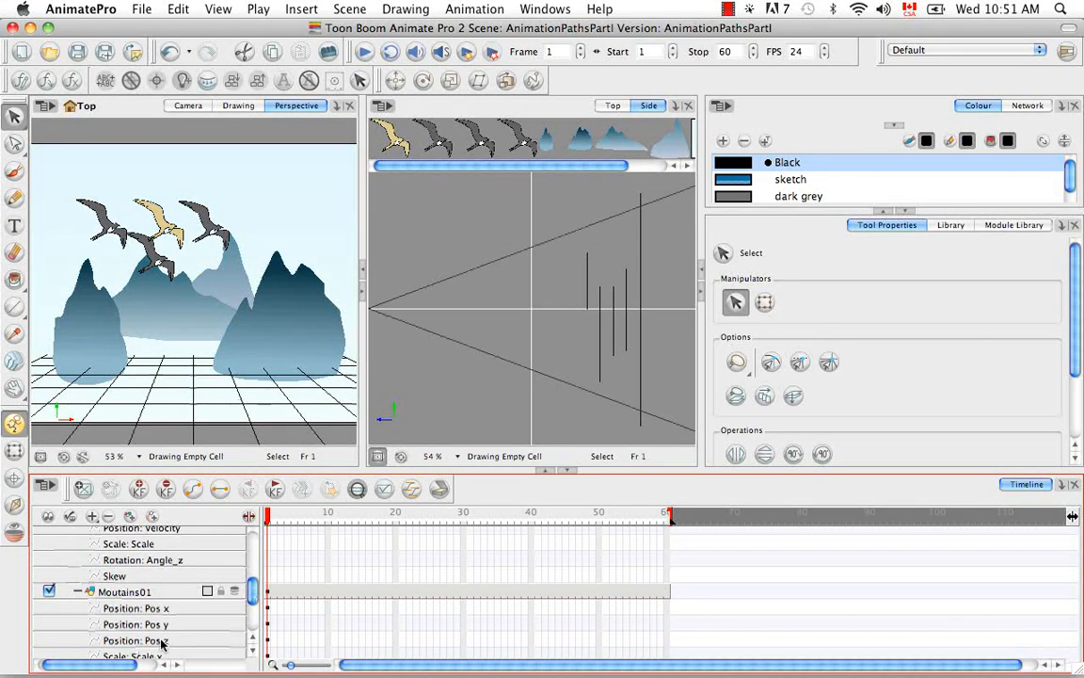
scroll(251, 588, up, 3)
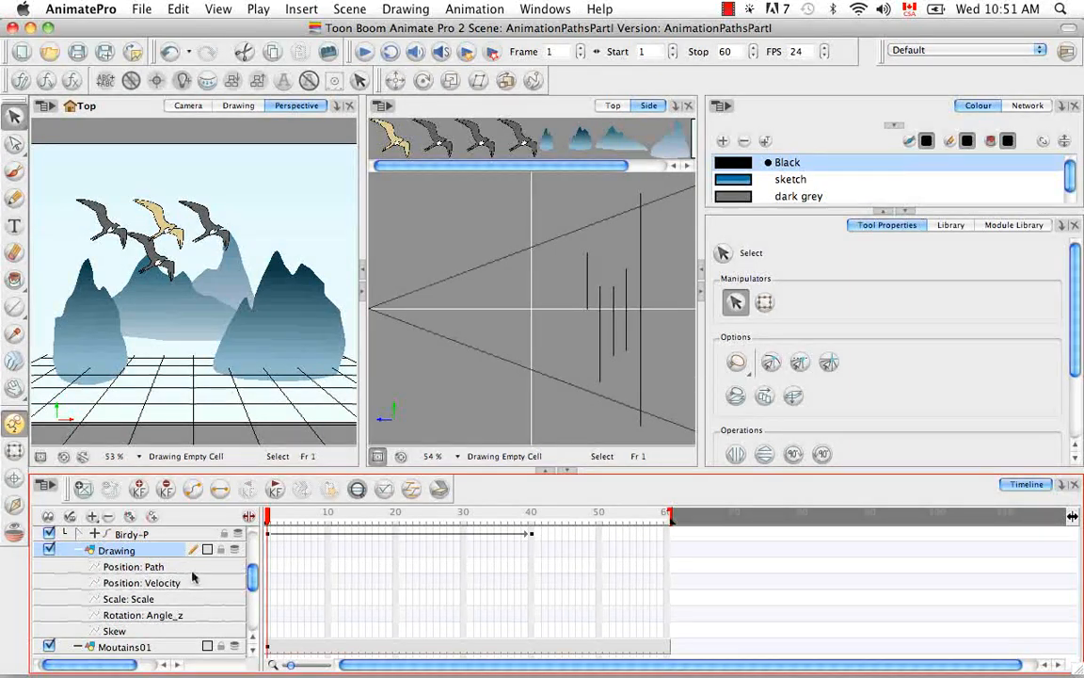
scroll(254, 593, down, 5)
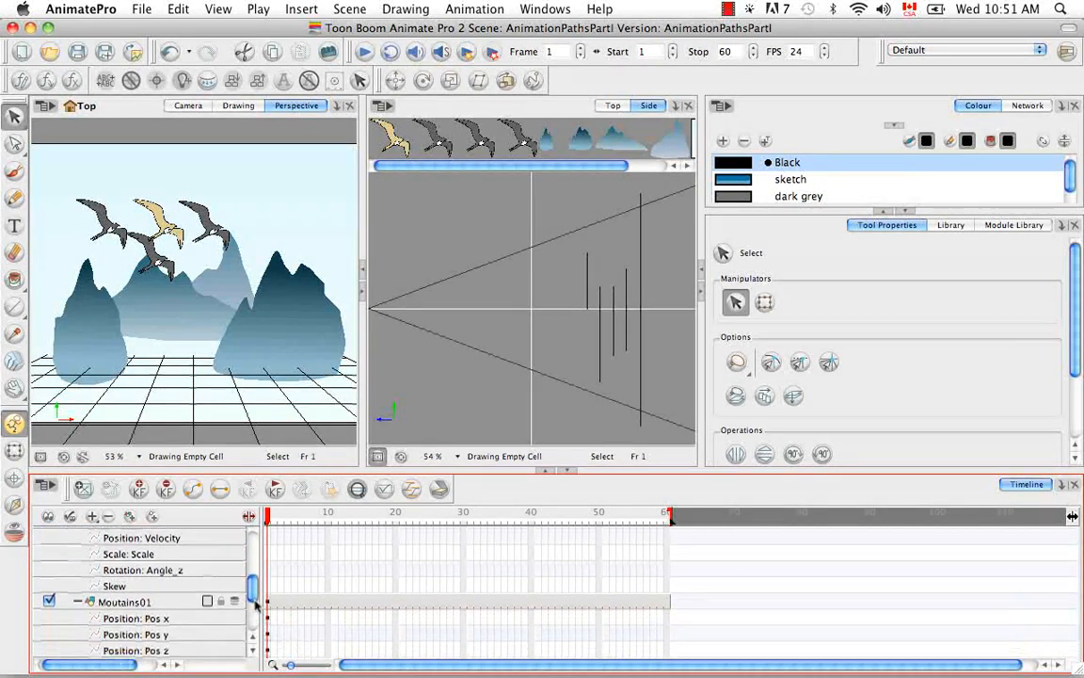
scroll(252, 597, up, 4)
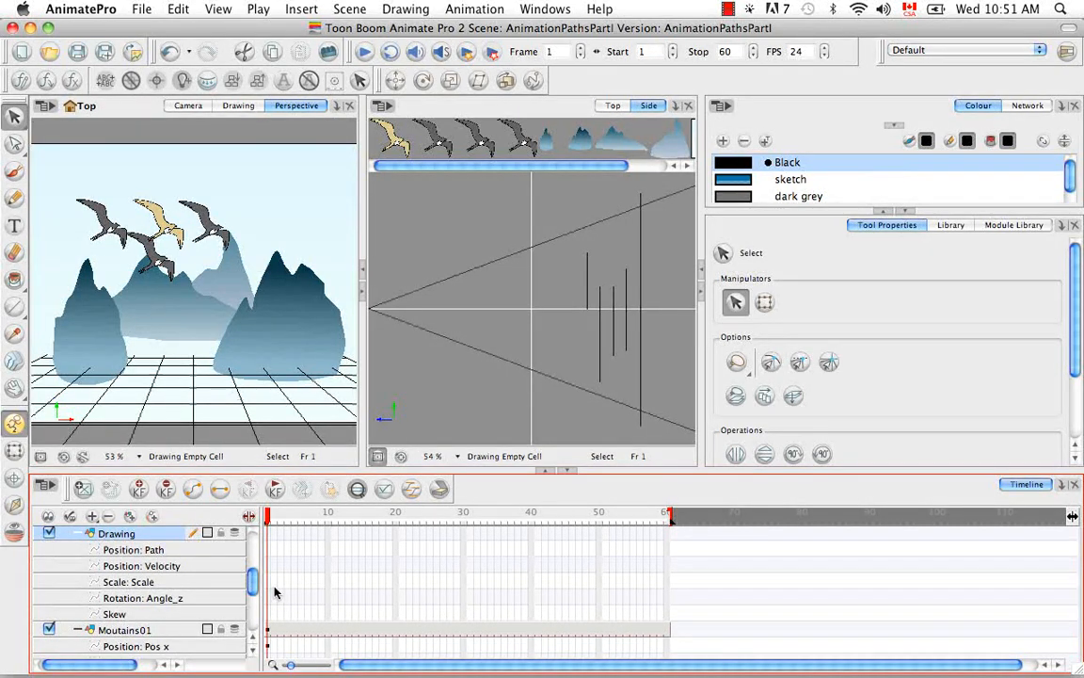
drag(253, 583, 254, 598)
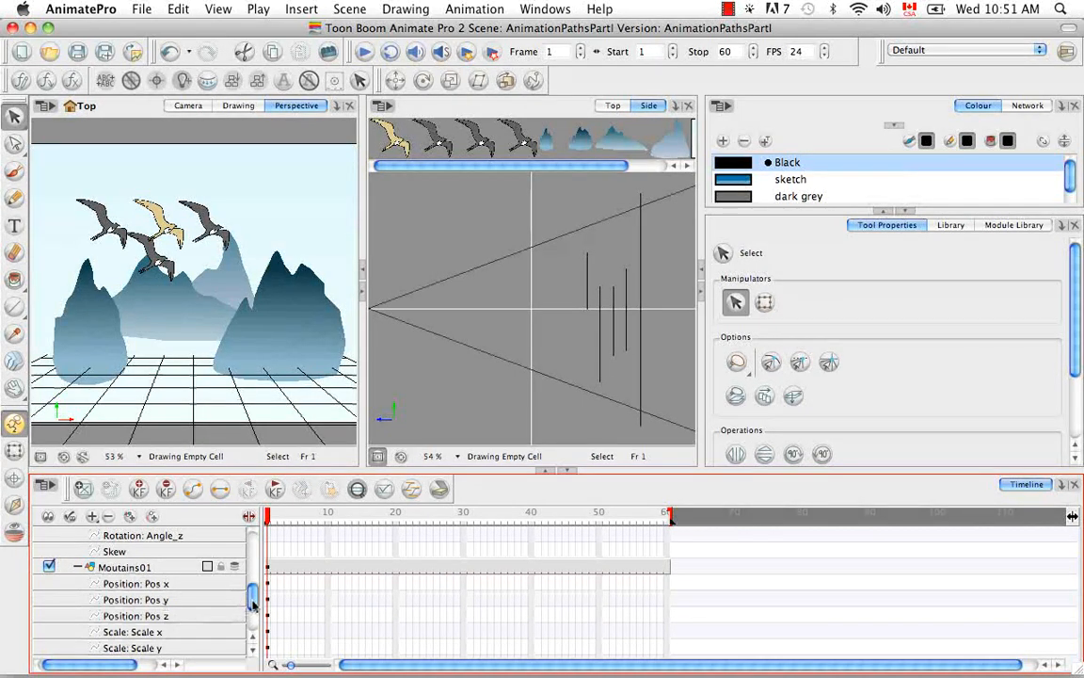
drag(252, 603, 252, 591)
scroll(179, 585, up, 1)
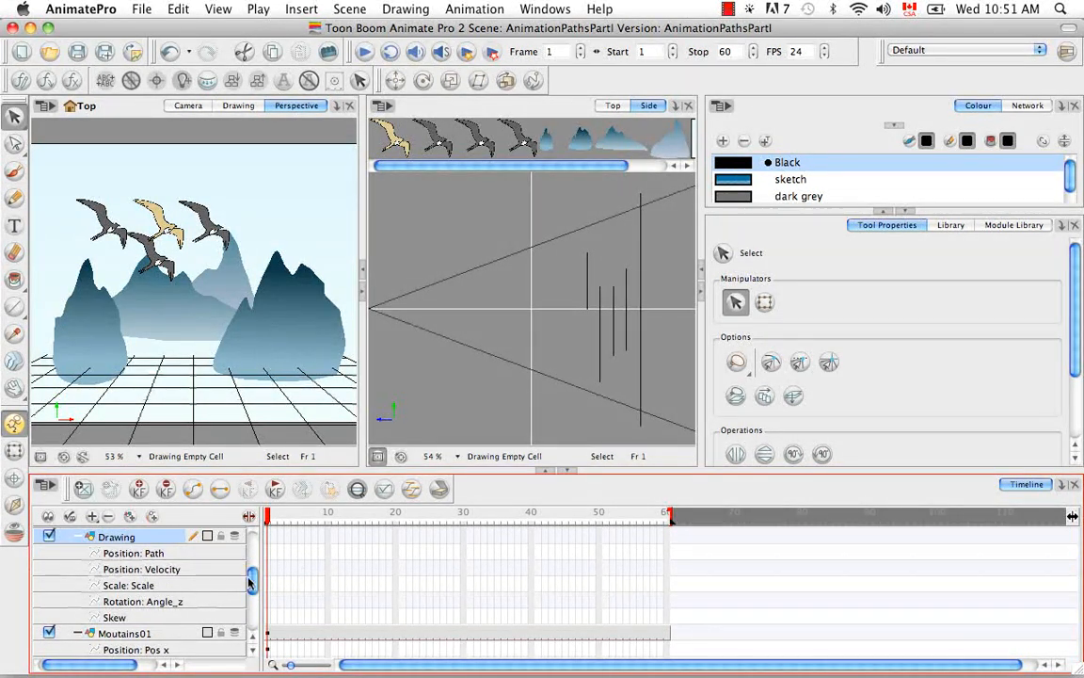
scroll(254, 586, down, 1)
drag(254, 585, 213, 605)
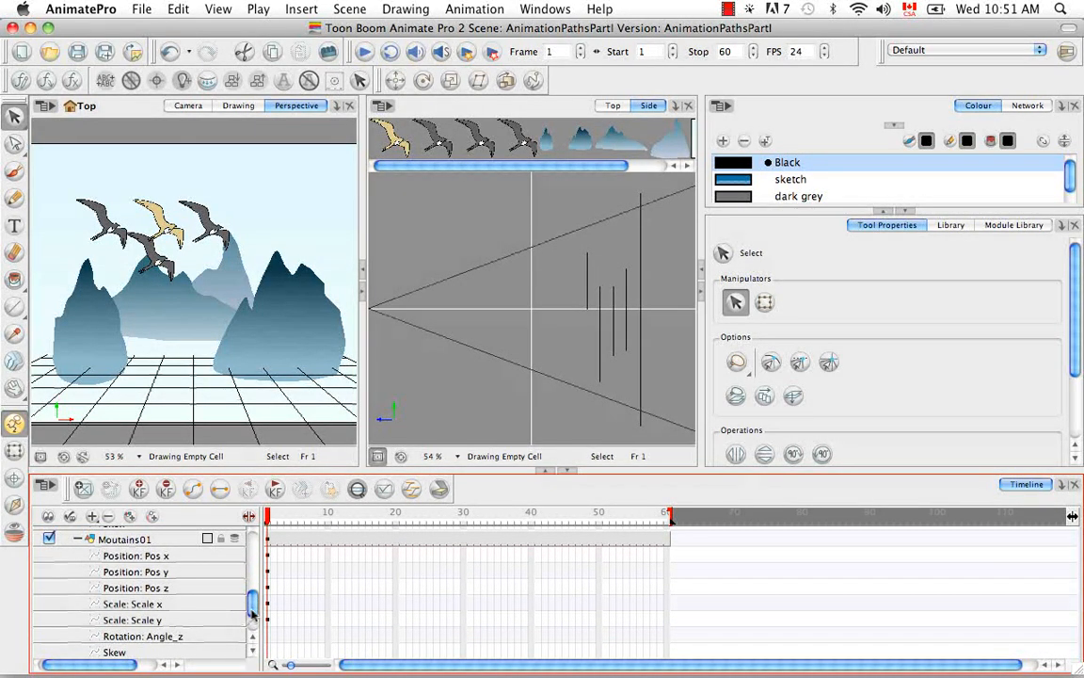
drag(252, 611, 252, 588)
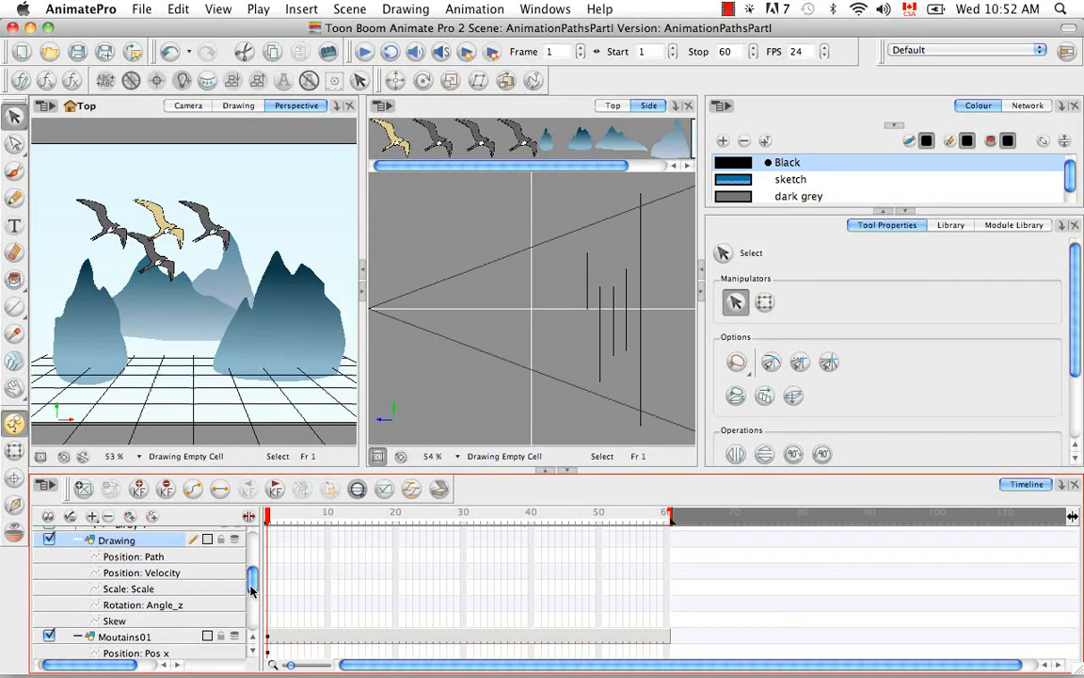
Collapse the Drawing layer's functions and delete that layer from the timeline
click(80, 541)
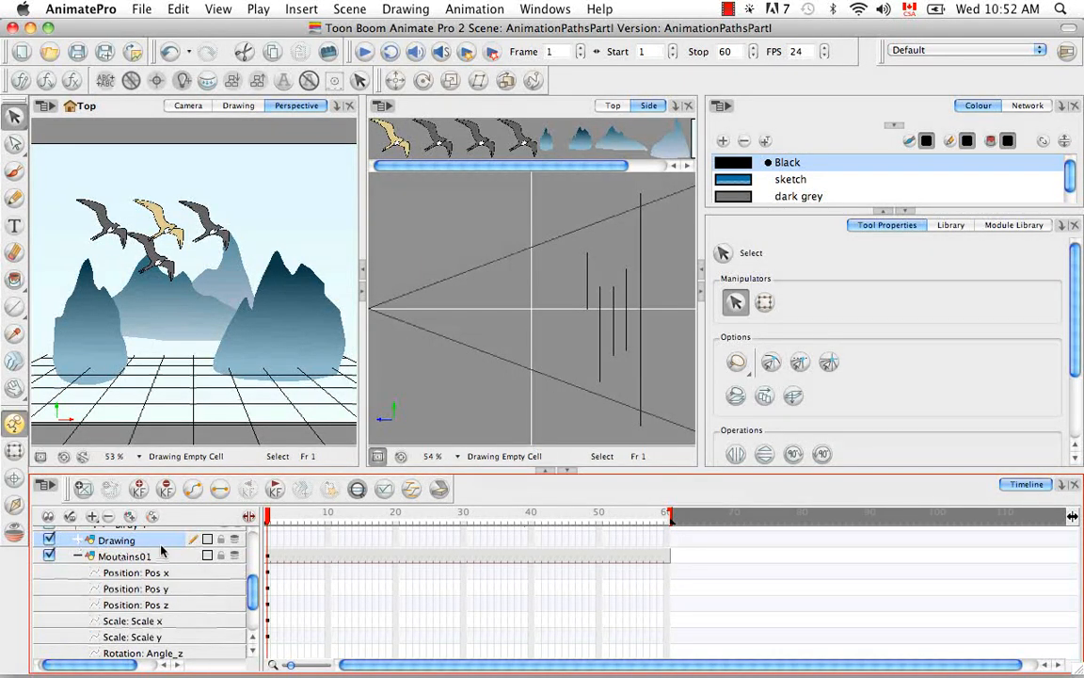
click(108, 517)
click(663, 377)
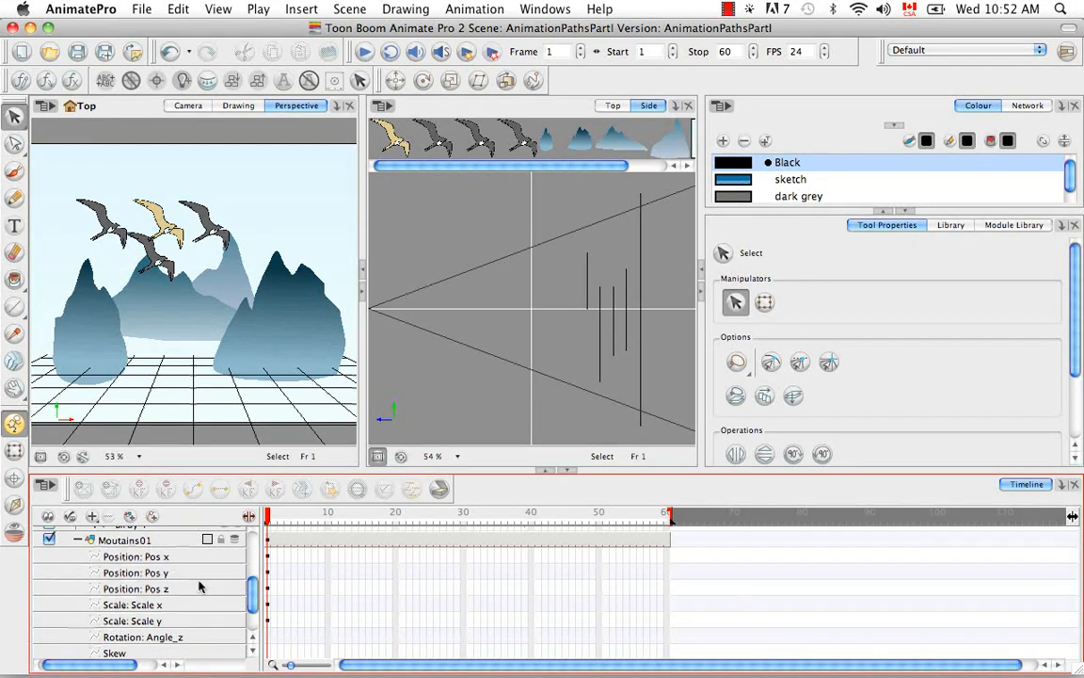
Open the layer properties of Moutains01 and move the dialog so its transformation settings are fully in view
click(170, 540)
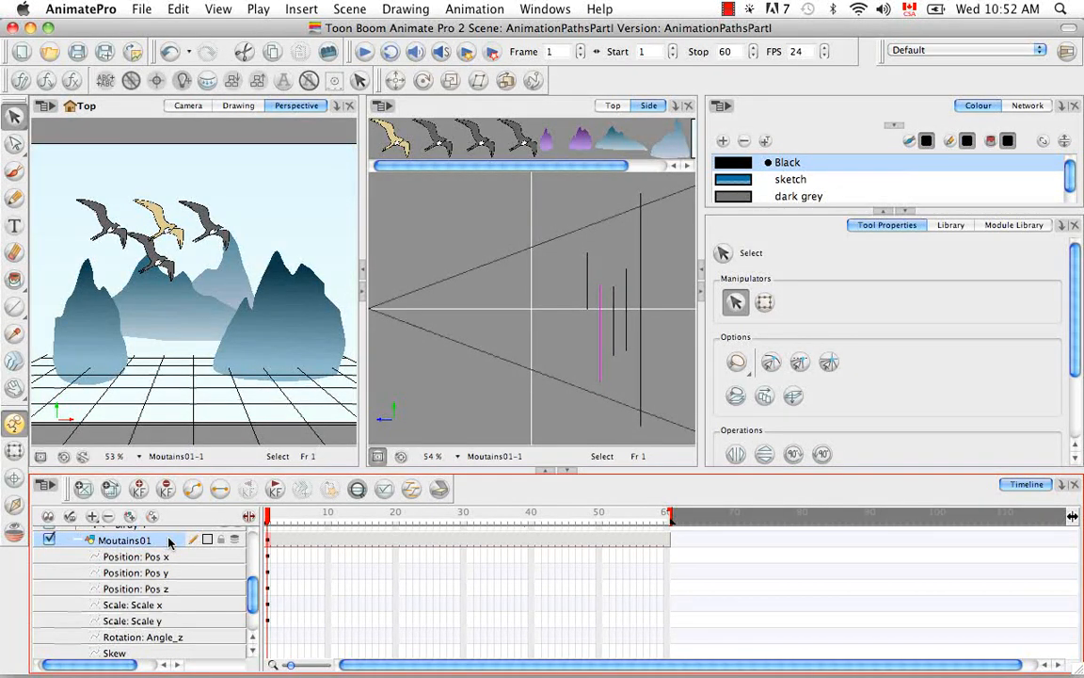
double_click(170, 540)
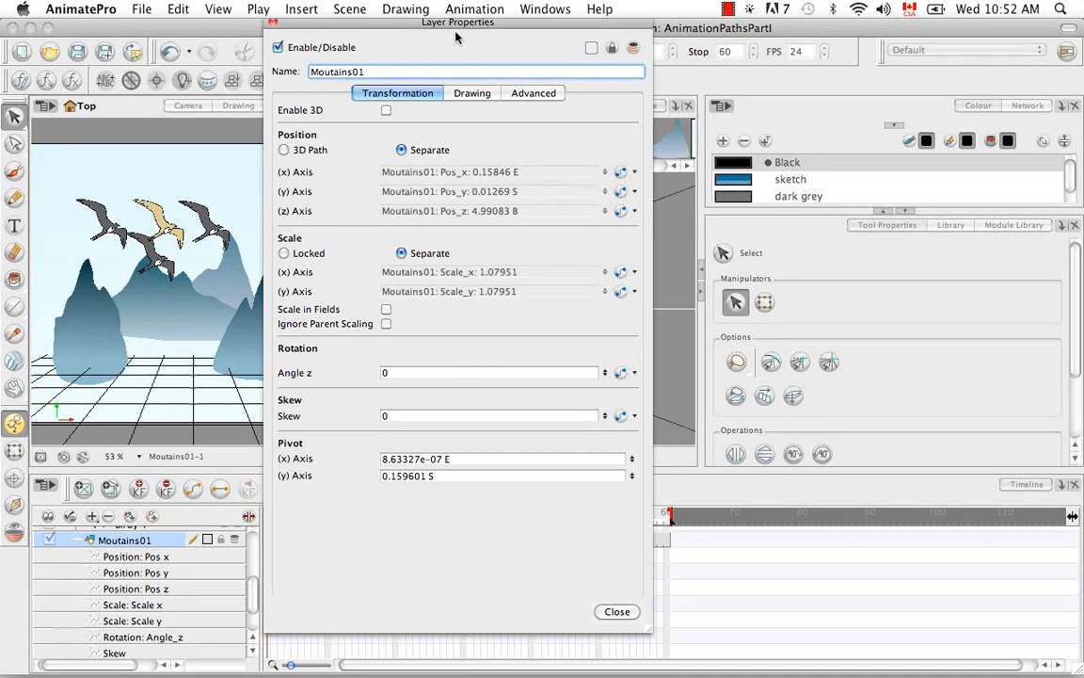
drag(468, 26, 530, 37)
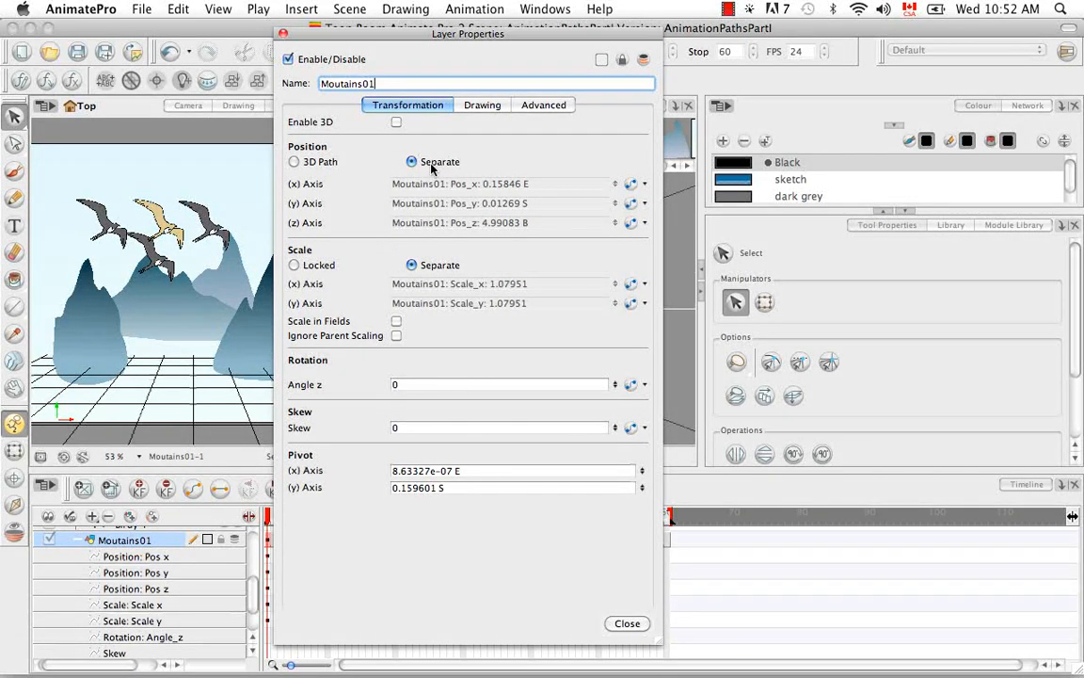
Try 3D Path position and Locked scale on Moutains01, and return both settings to Separate
click(295, 162)
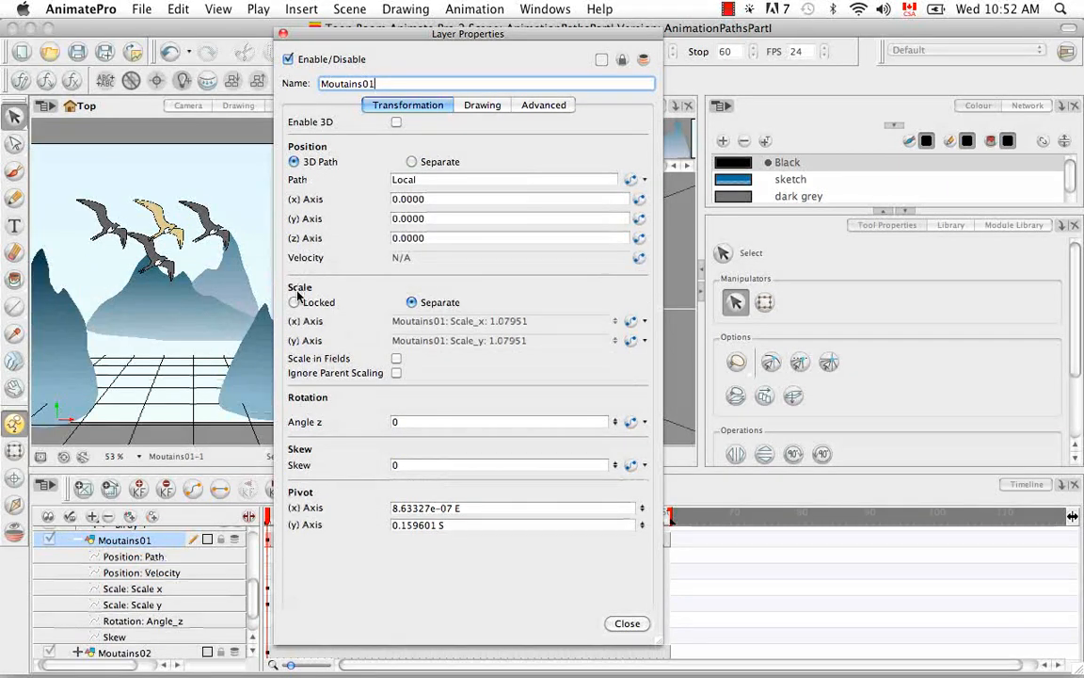
click(294, 302)
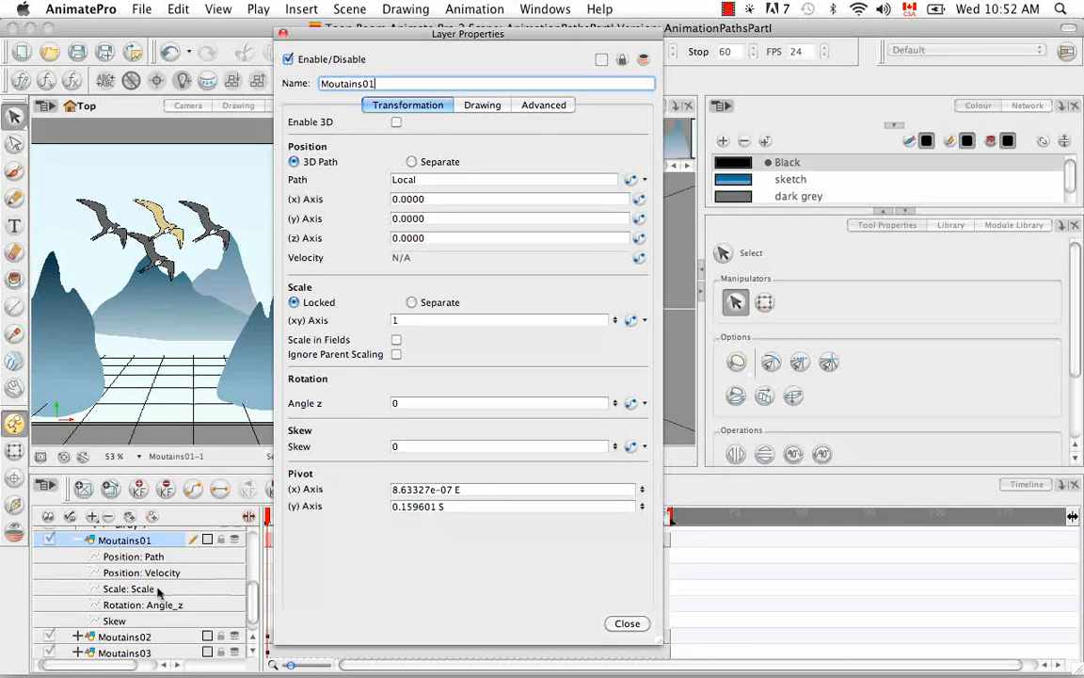
click(411, 302)
click(411, 162)
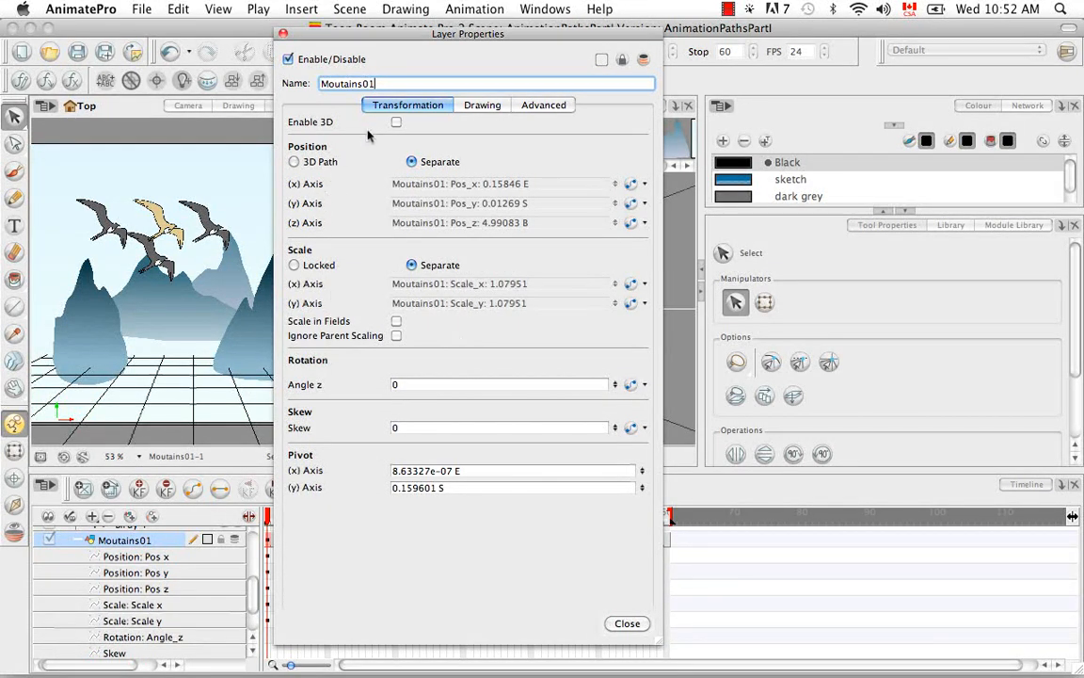
Enable 3D for Moutains01 and compare the Quaternion and Euler Angles rotation functions in the timeline
click(396, 122)
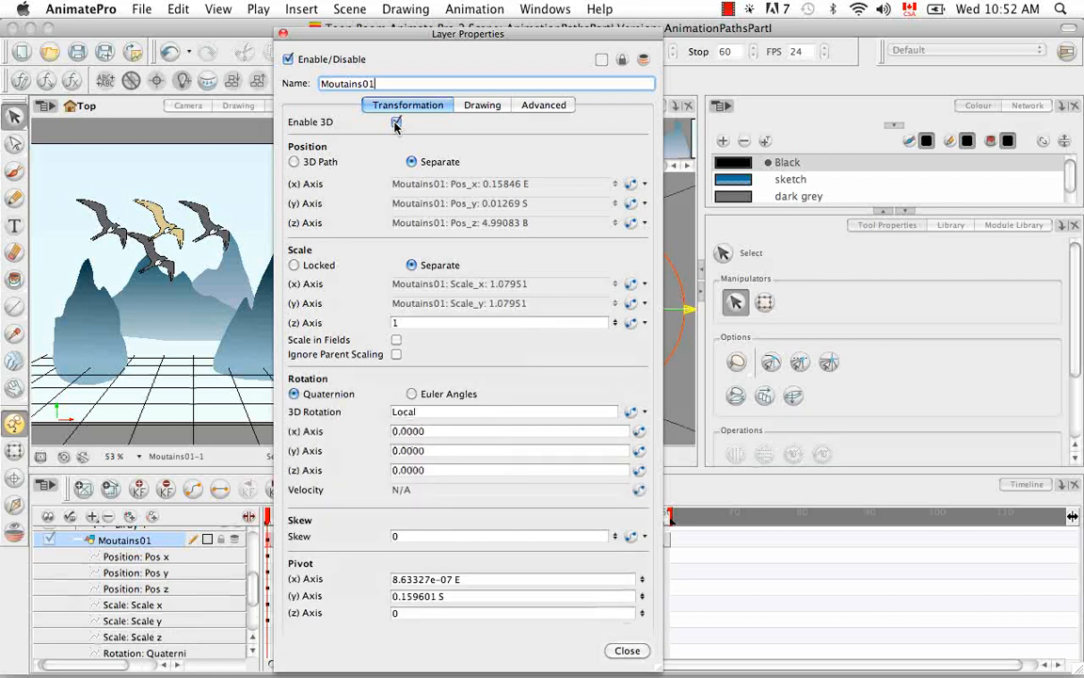
drag(252, 595, 252, 608)
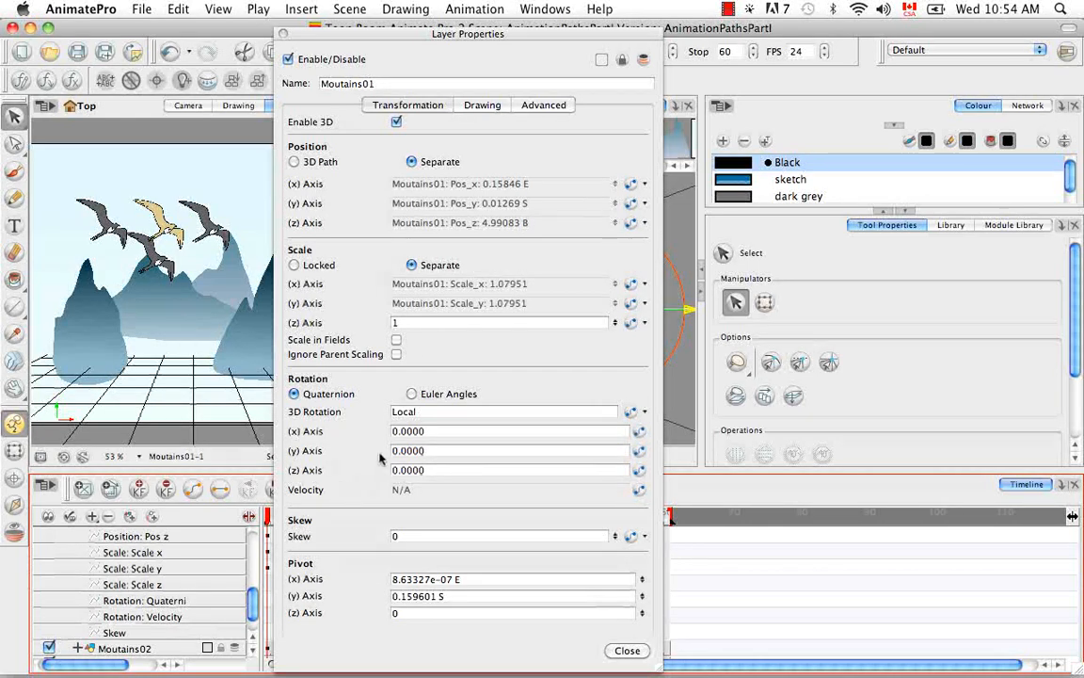
click(411, 394)
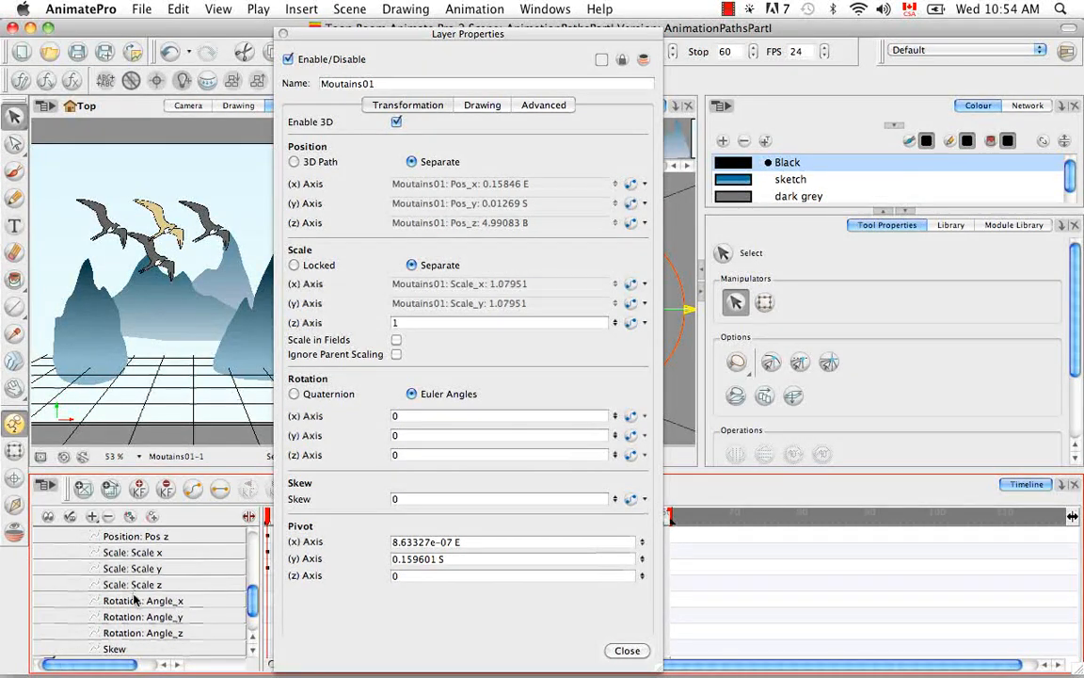
click(295, 394)
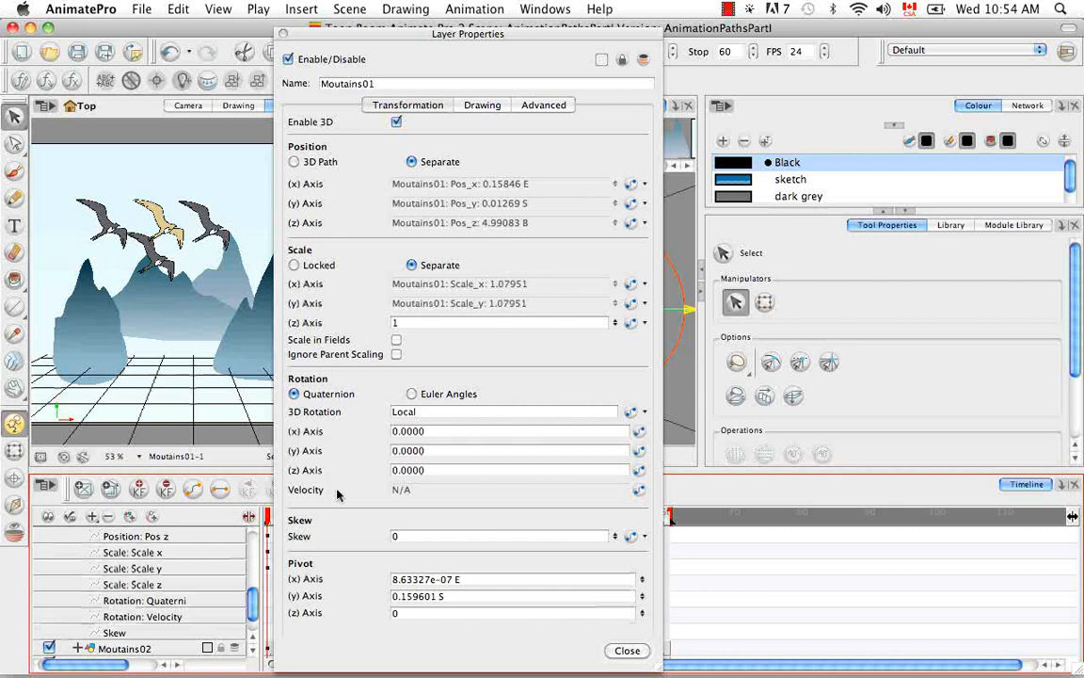
Turn off 3D for Moutains01 and close its layer properties
click(396, 123)
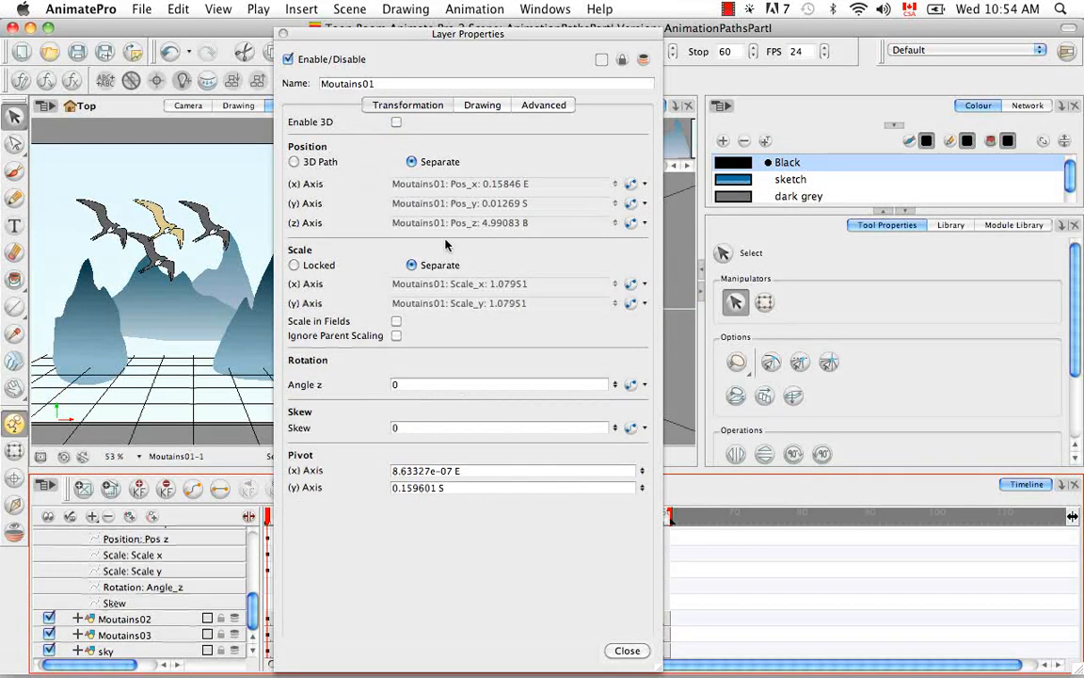
click(627, 650)
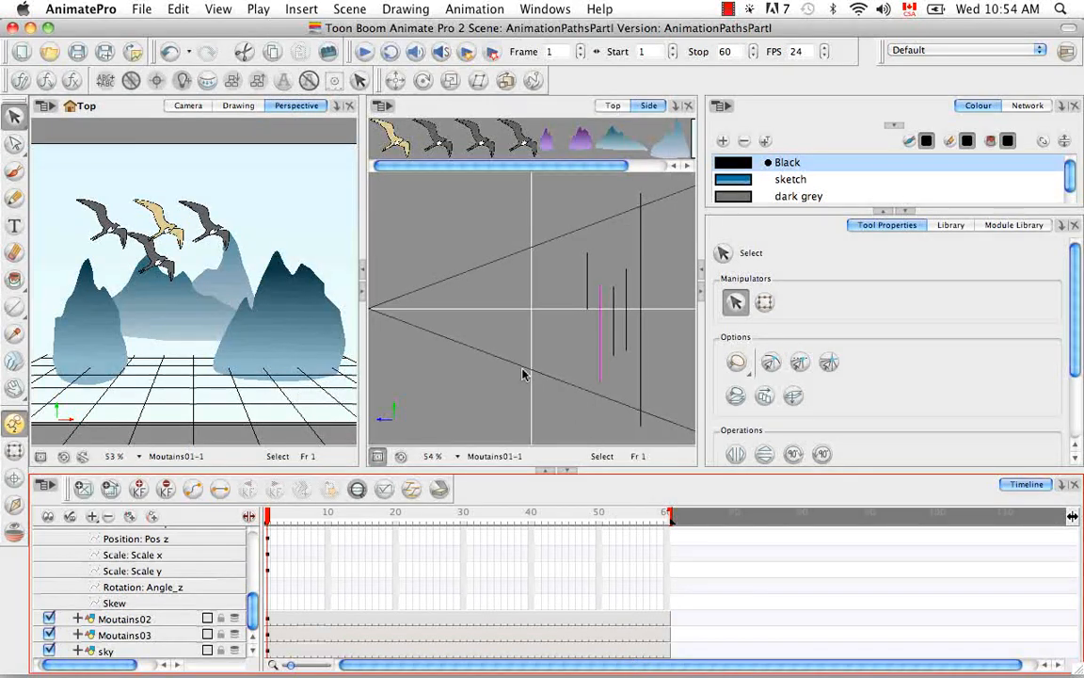